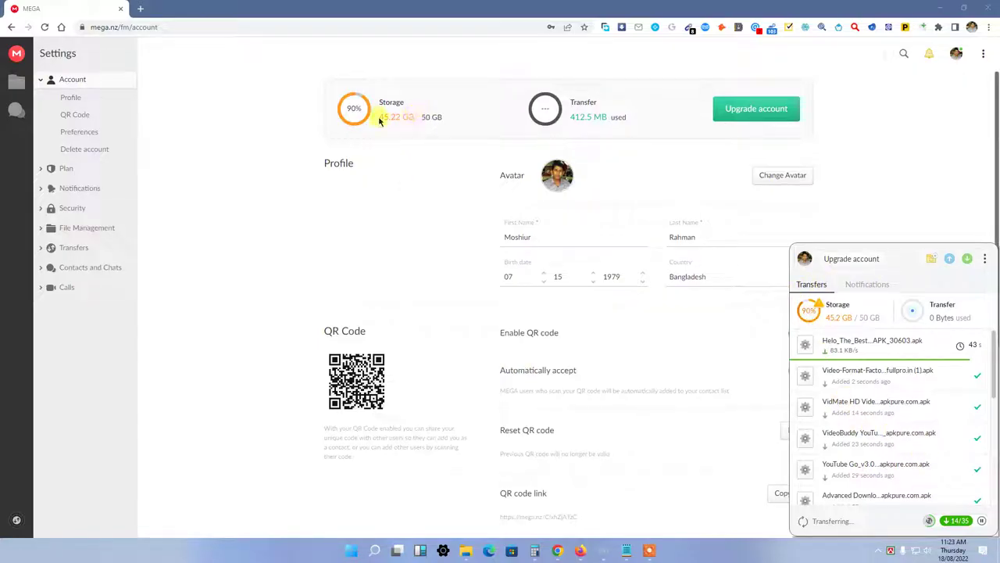
# - Check the account's storage usage, and look through the whole file list in the Cloud drive
pyautogui.moveTo(379, 117); pyautogui.dragTo(451, 125)
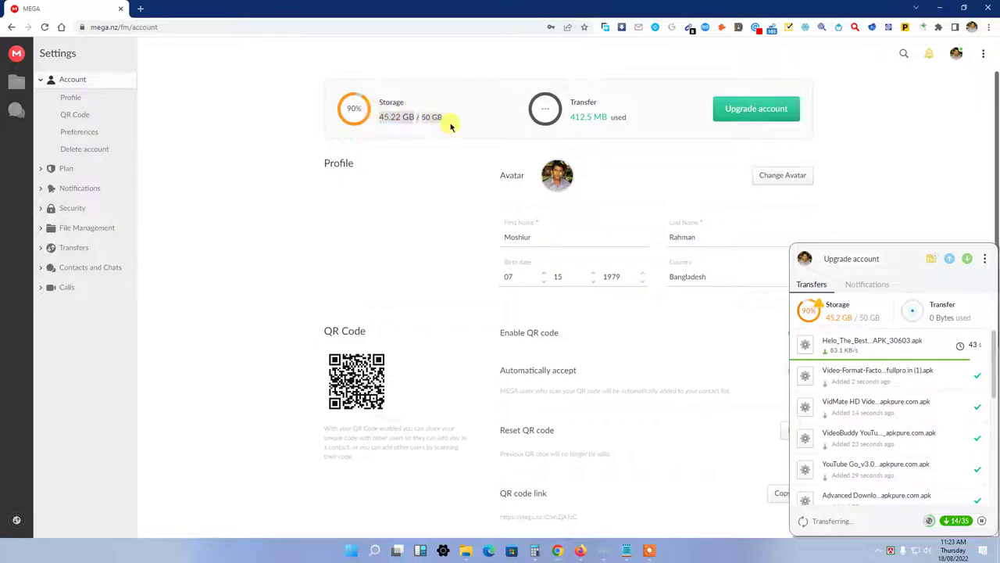
pyautogui.click(452, 127)
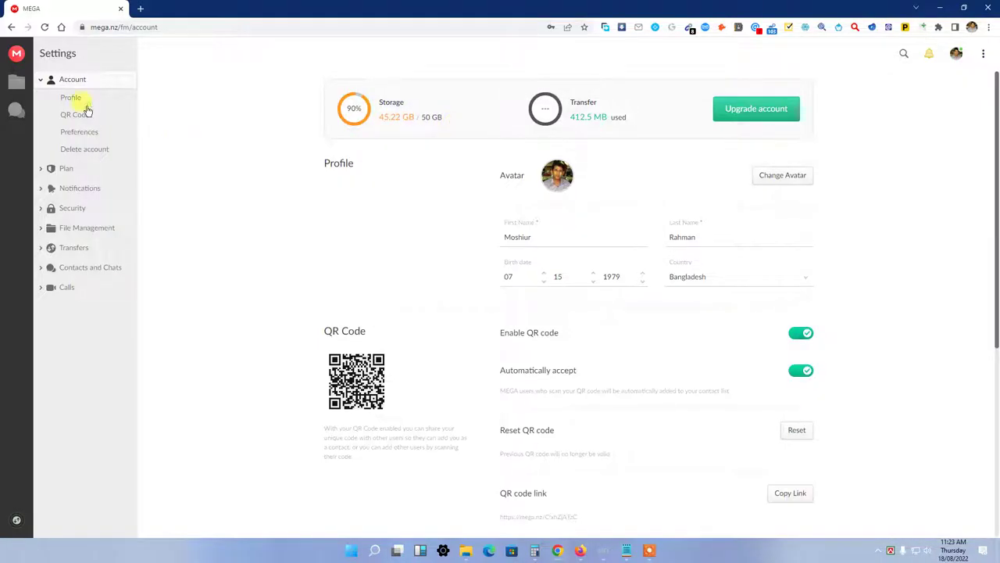
pyautogui.click(16, 82)
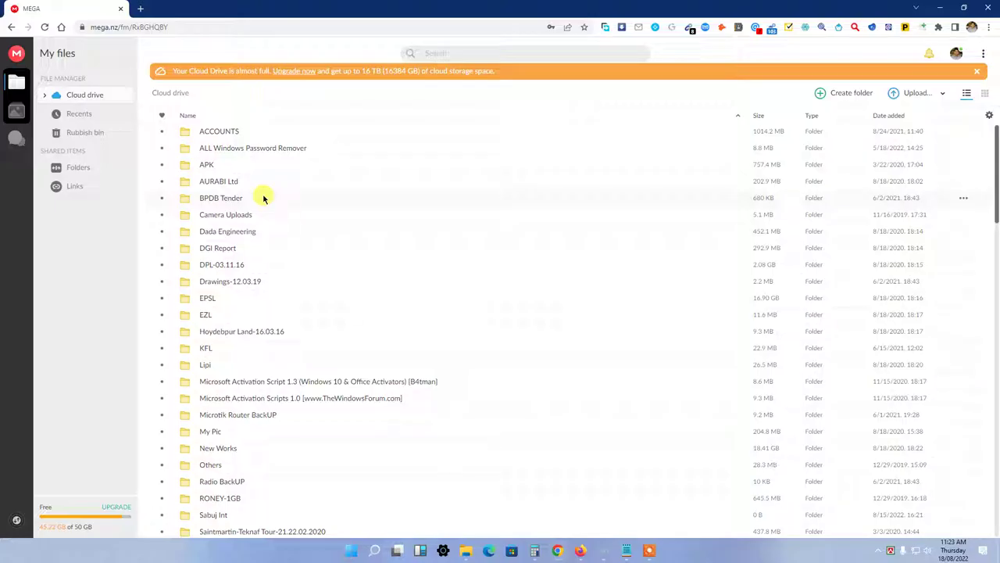
pyautogui.scroll(-7, 426, 367)
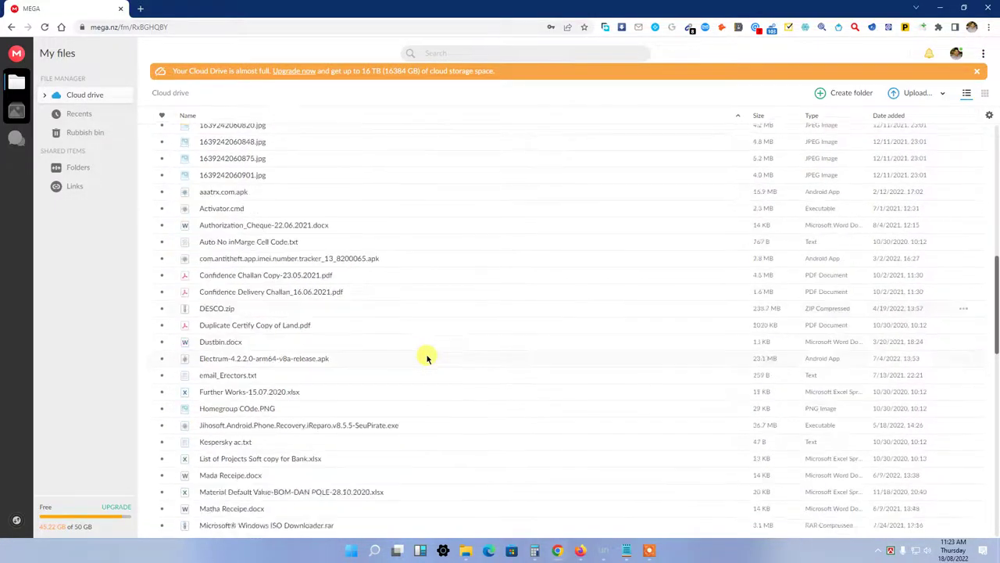
pyautogui.scroll(-10, 427, 358)
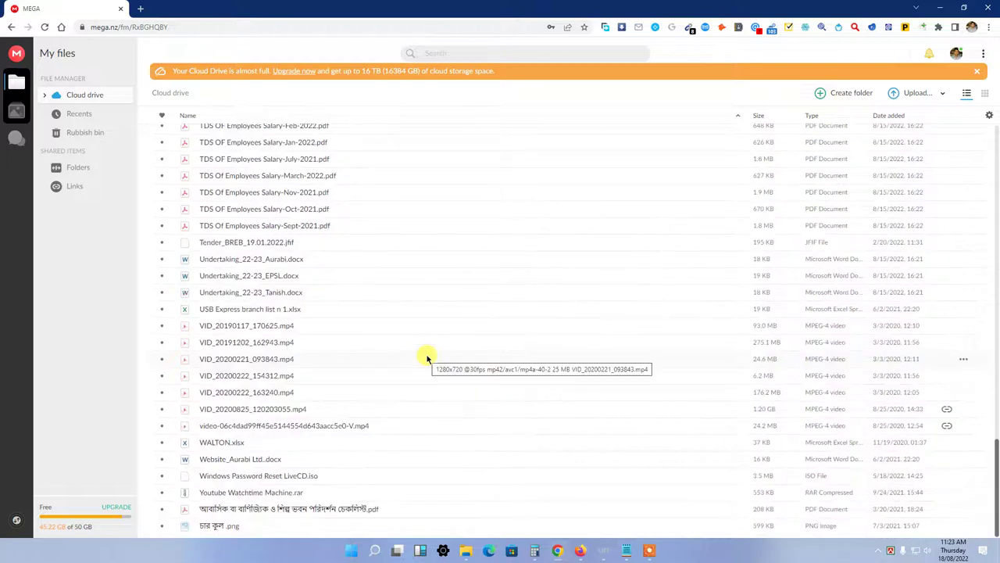
pyautogui.scroll(17, 427, 358)
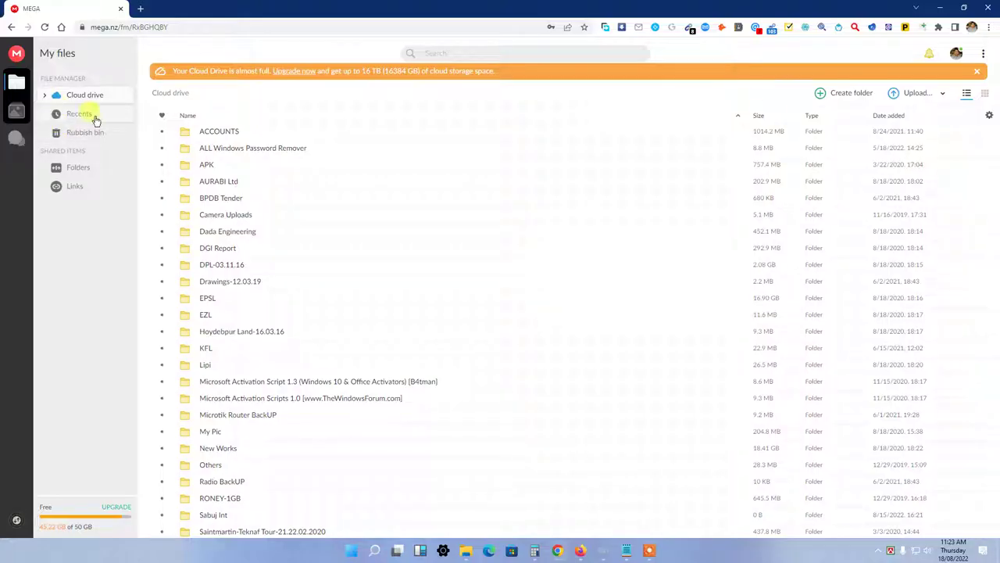
# - Open the account settings and review the storage summary, Profile, QR Code and Preferences sections
pyautogui.click(956, 54)
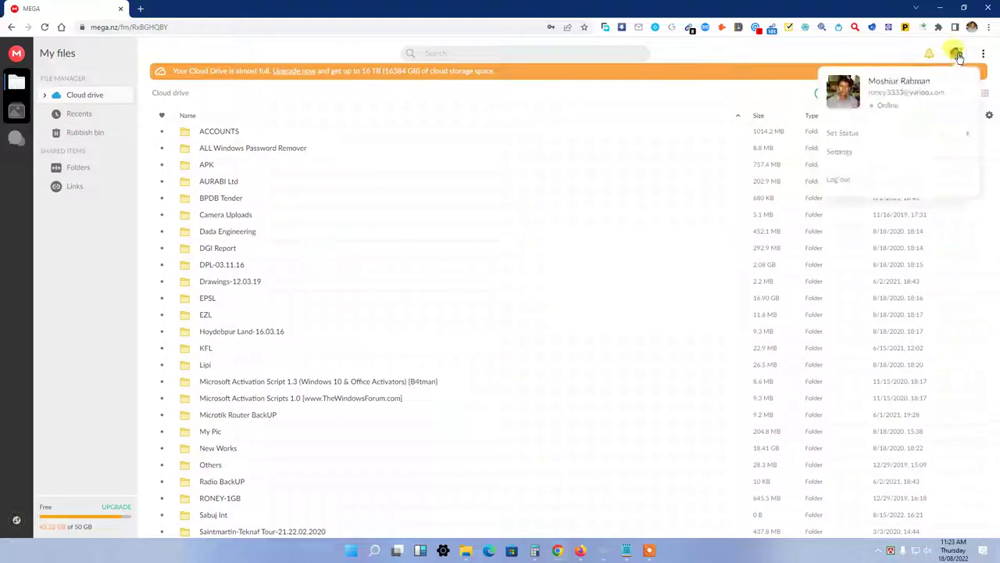
pyautogui.click(840, 152)
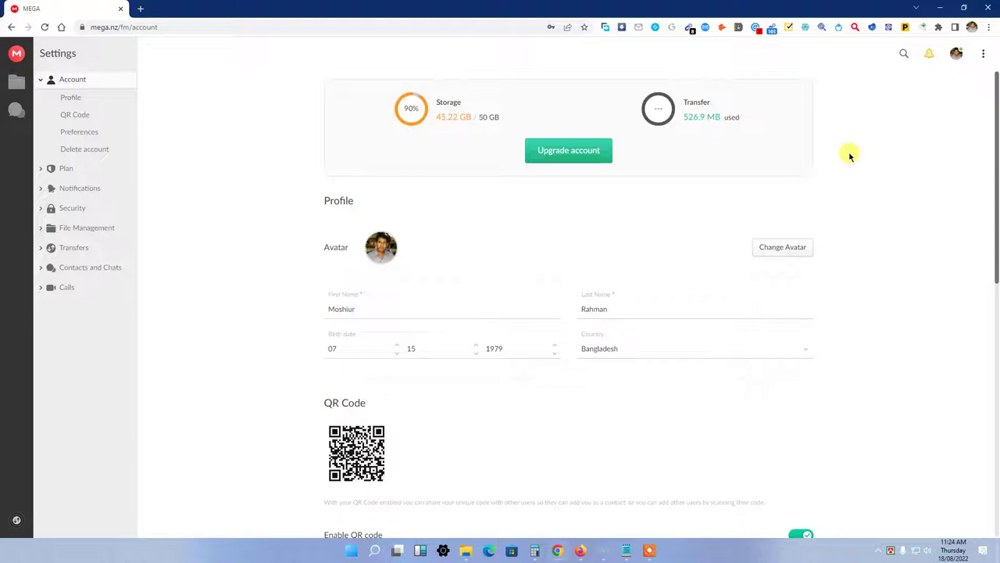
pyautogui.scroll(-3, 860, 492)
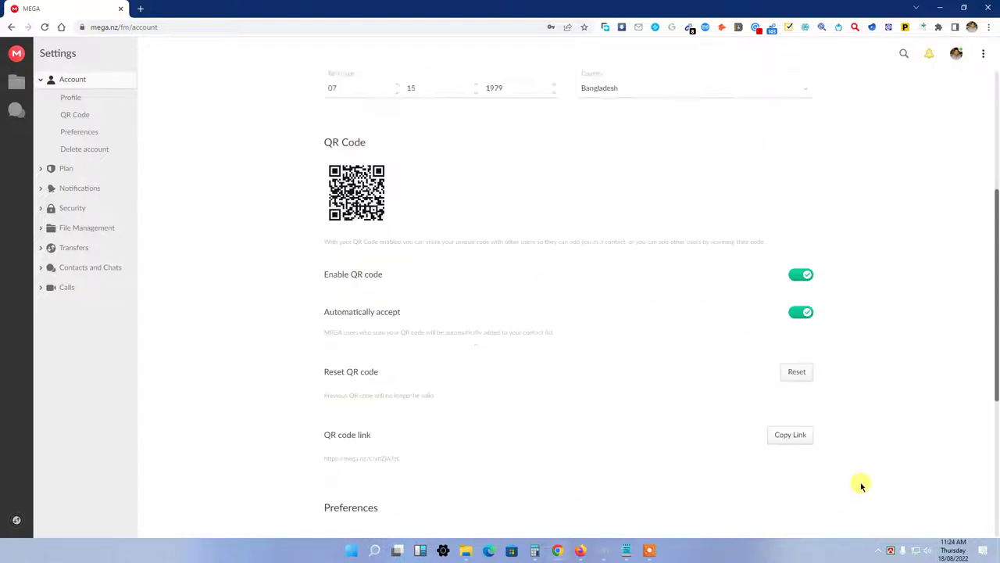
pyautogui.scroll(-3, 860, 484)
pyautogui.scroll(6, 861, 484)
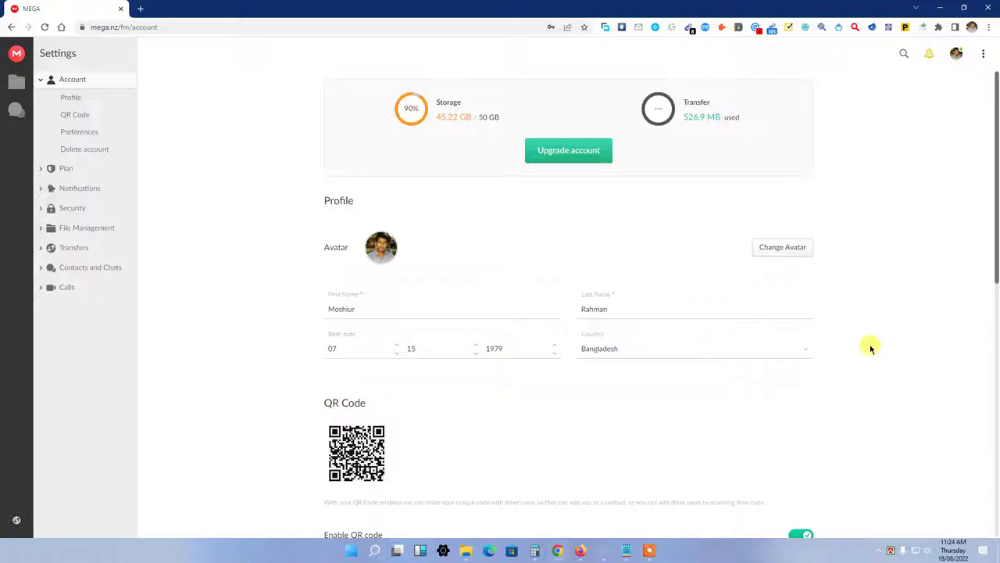
pyautogui.scroll(-2, 895, 345)
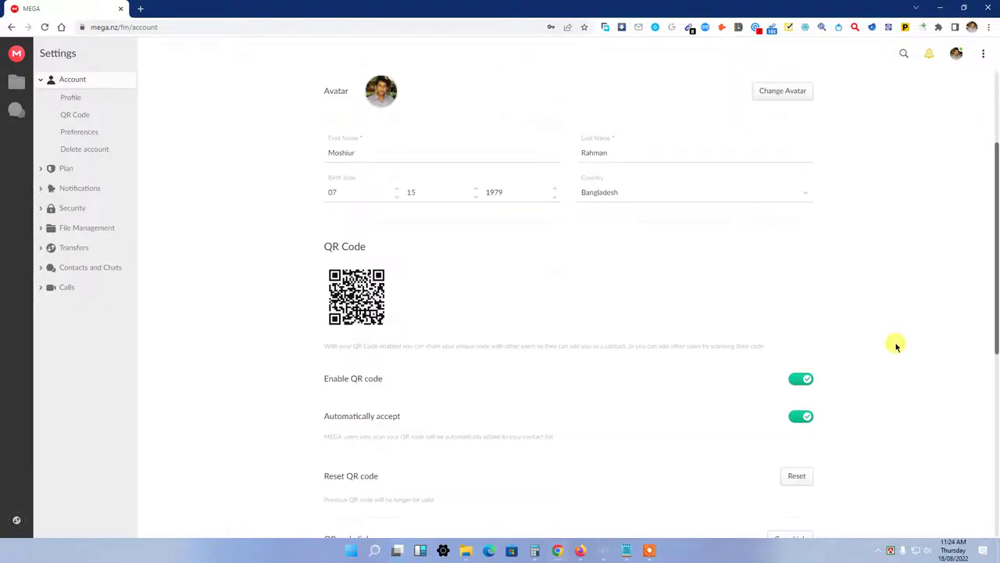
pyautogui.scroll(-1, 896, 345)
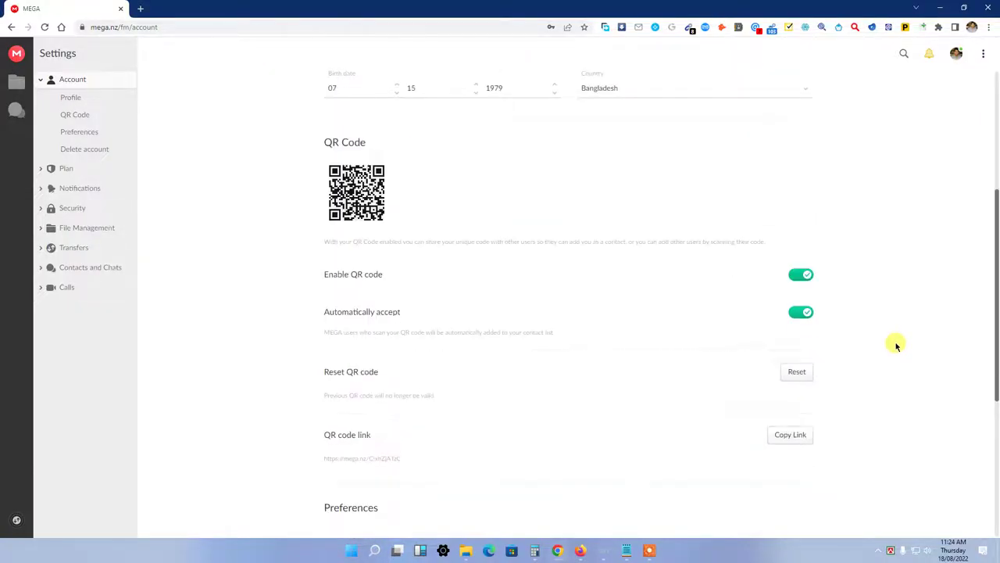
pyautogui.scroll(-2, 896, 346)
pyautogui.scroll(4, 894, 344)
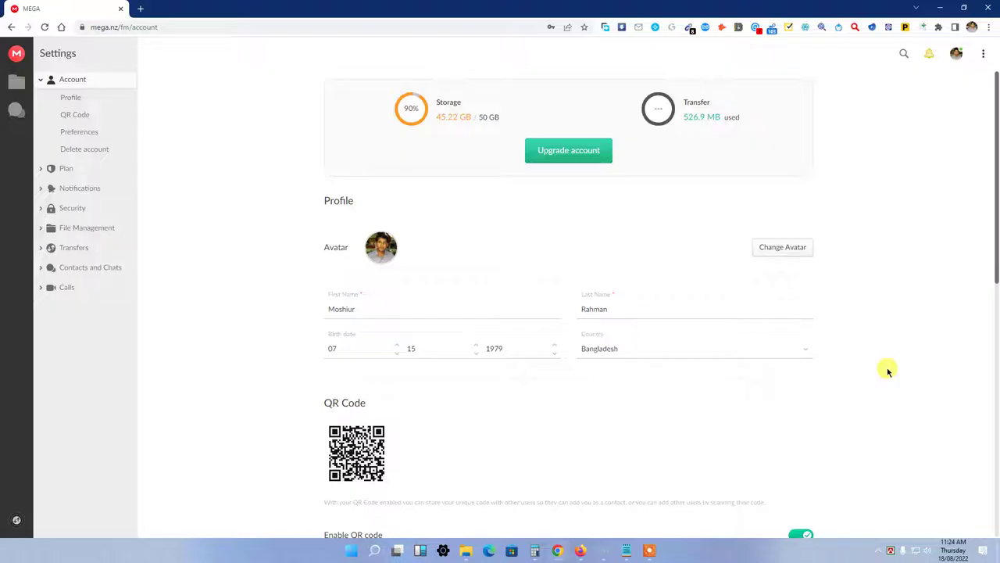
# - Review the Contacts and Chats settings and the File Management settings
pyautogui.click(68, 268)
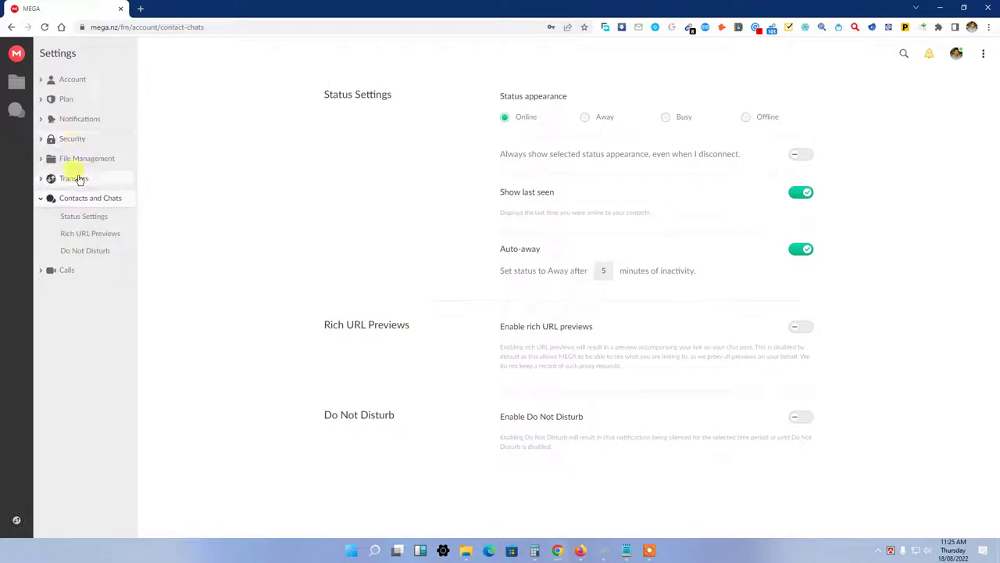
pyautogui.click(80, 161)
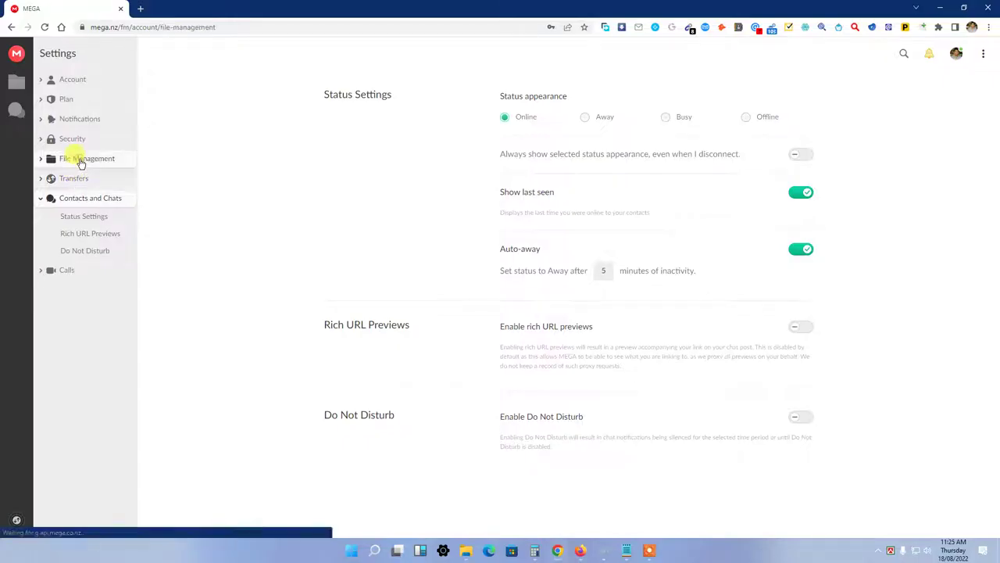
pyautogui.scroll(-2, 152, 187)
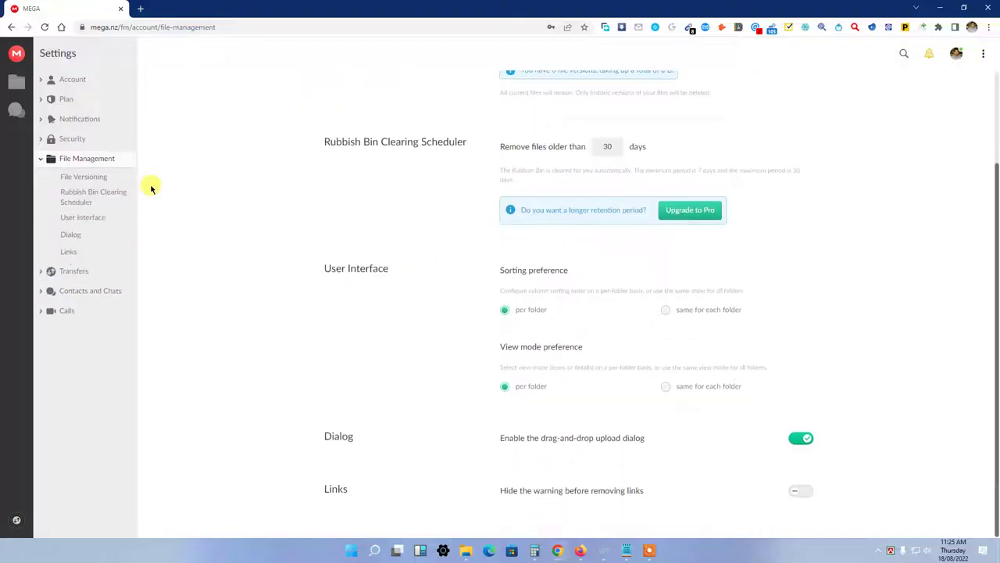
pyautogui.scroll(2, 152, 188)
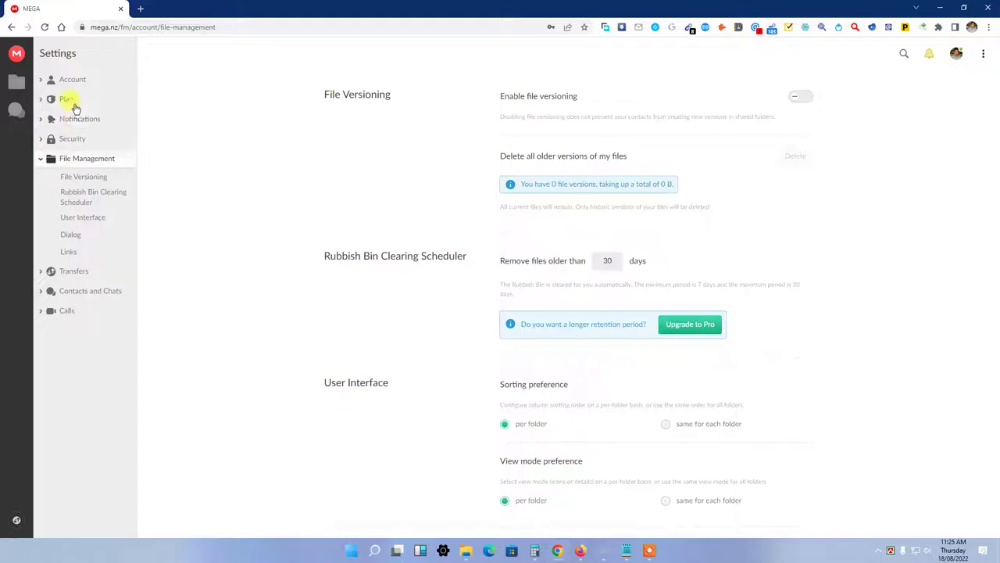
# - Review the email notification and account notification settings
pyautogui.click(76, 118)
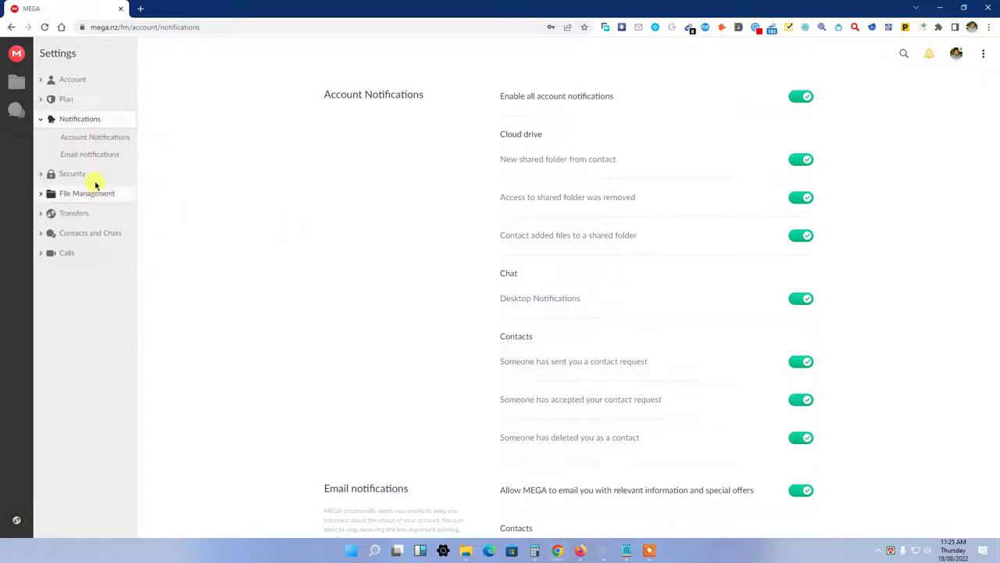
pyautogui.click(92, 157)
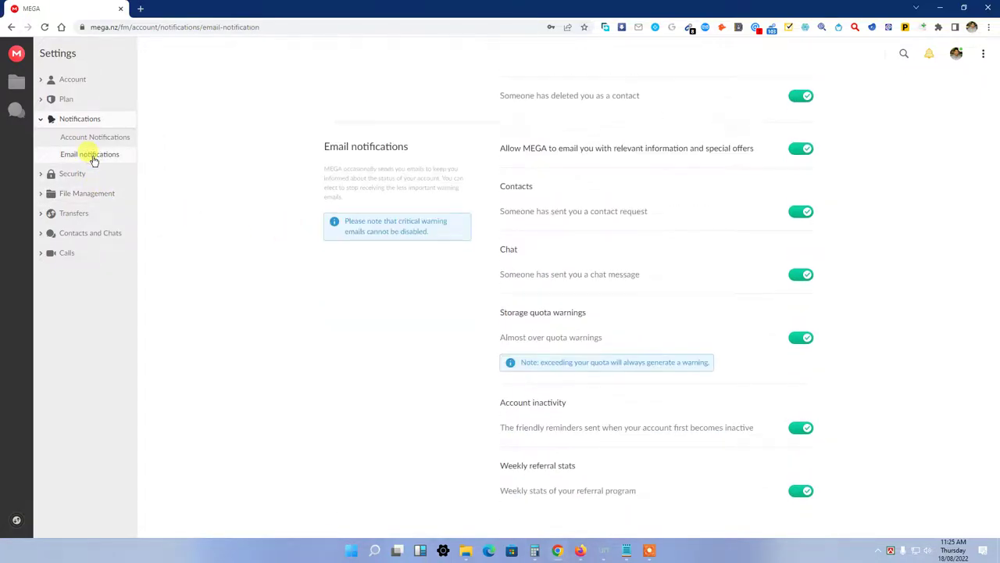
pyautogui.click(95, 138)
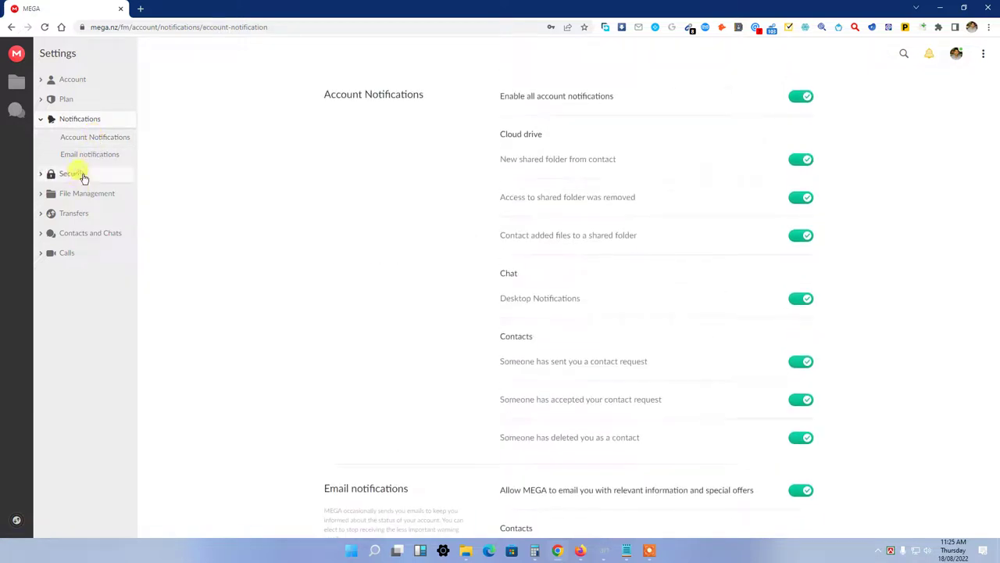
# - Open the Security settings and examine the options down to the Session History
pyautogui.click(83, 178)
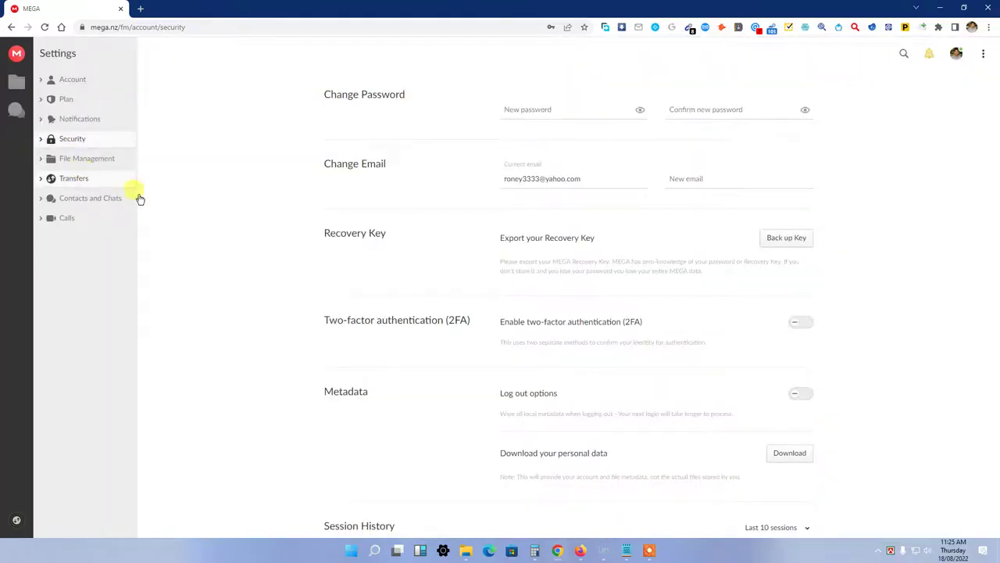
pyautogui.scroll(-1, 216, 224)
pyautogui.scroll(-3, 216, 224)
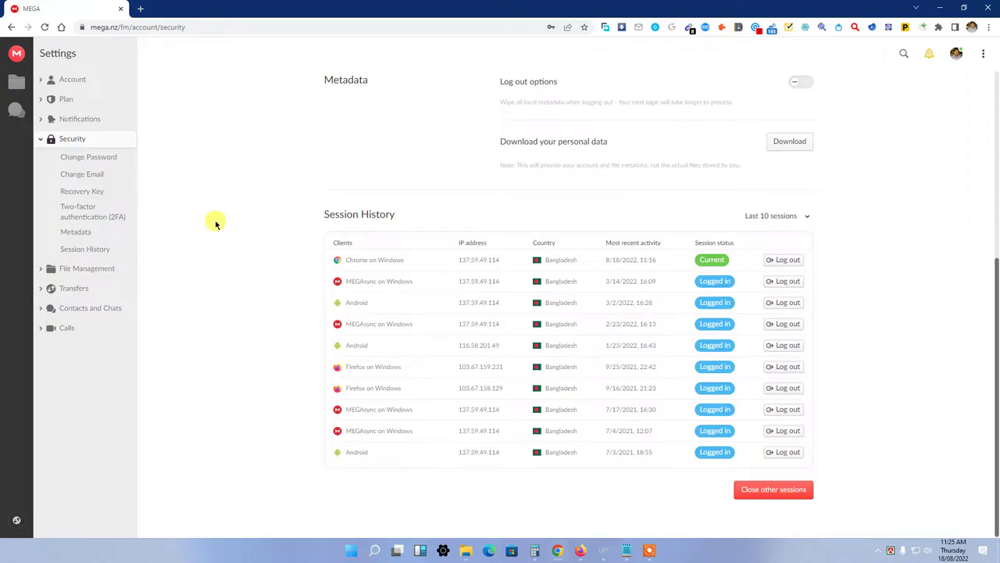
# - Return to the Cloud drive, view the profile menu and look through the stored folders and files again
pyautogui.click(20, 87)
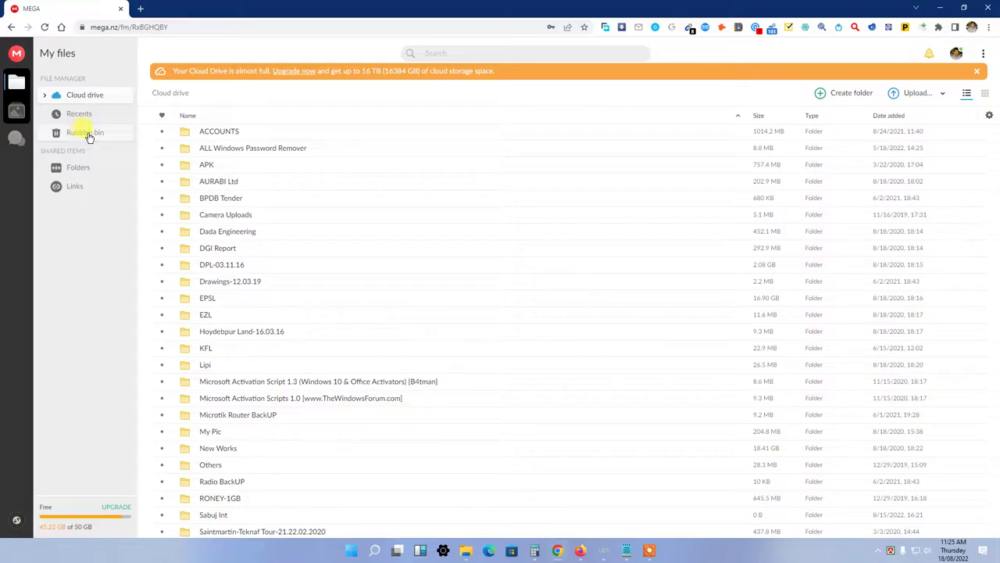
pyautogui.click(960, 58)
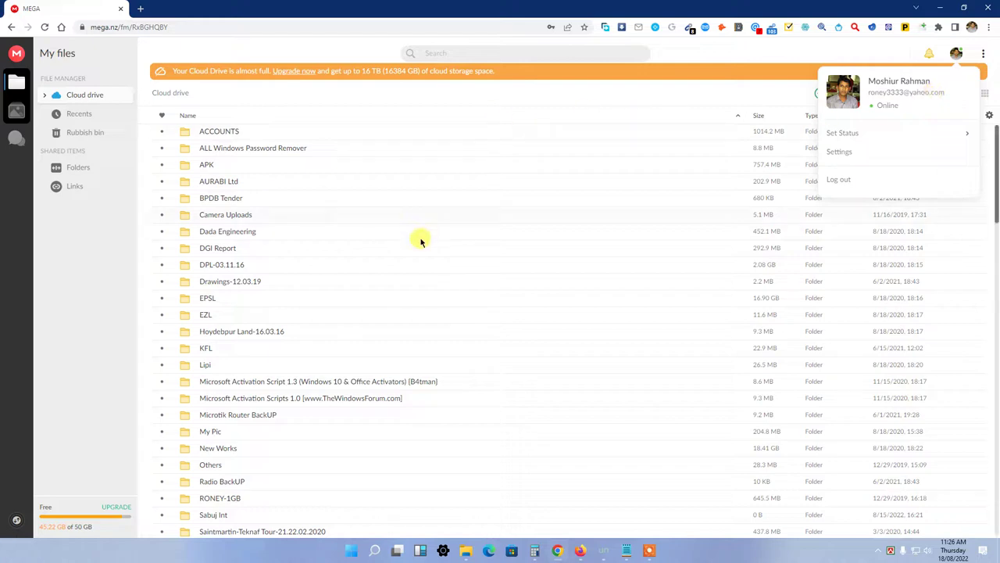
pyautogui.click(540, 94)
pyautogui.scroll(-5, 529, 233)
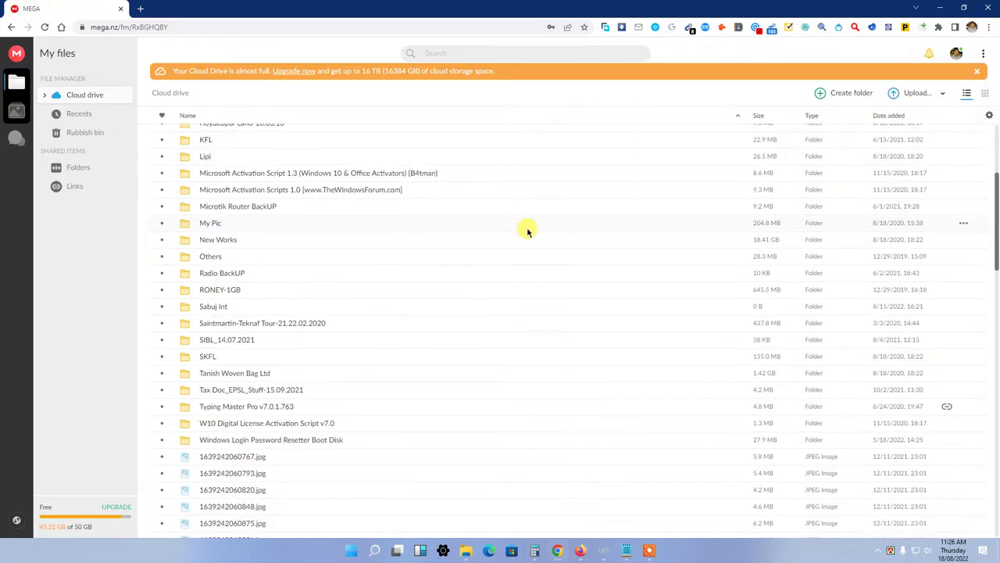
pyautogui.scroll(-10, 527, 232)
pyautogui.scroll(5, 528, 231)
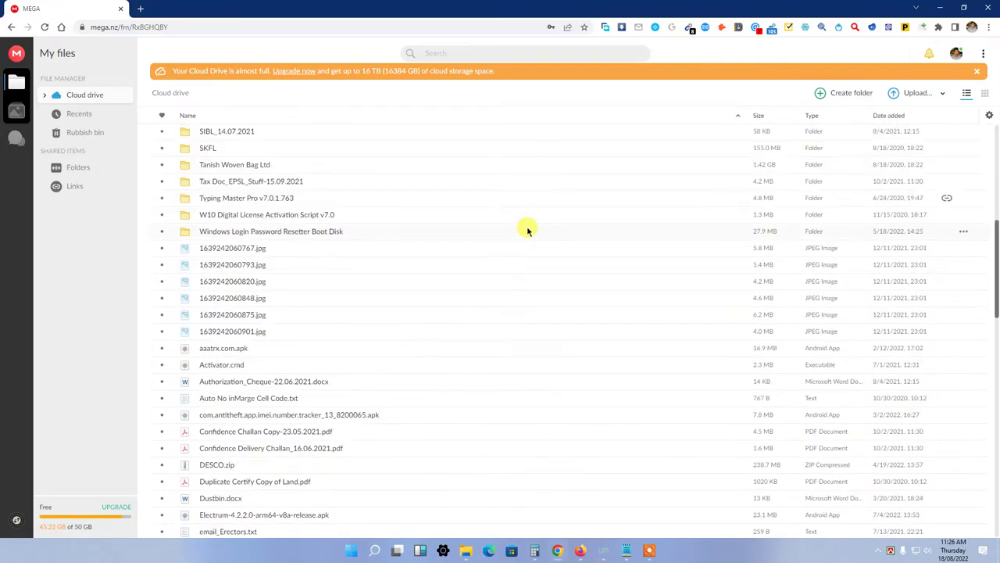
pyautogui.scroll(10, 527, 231)
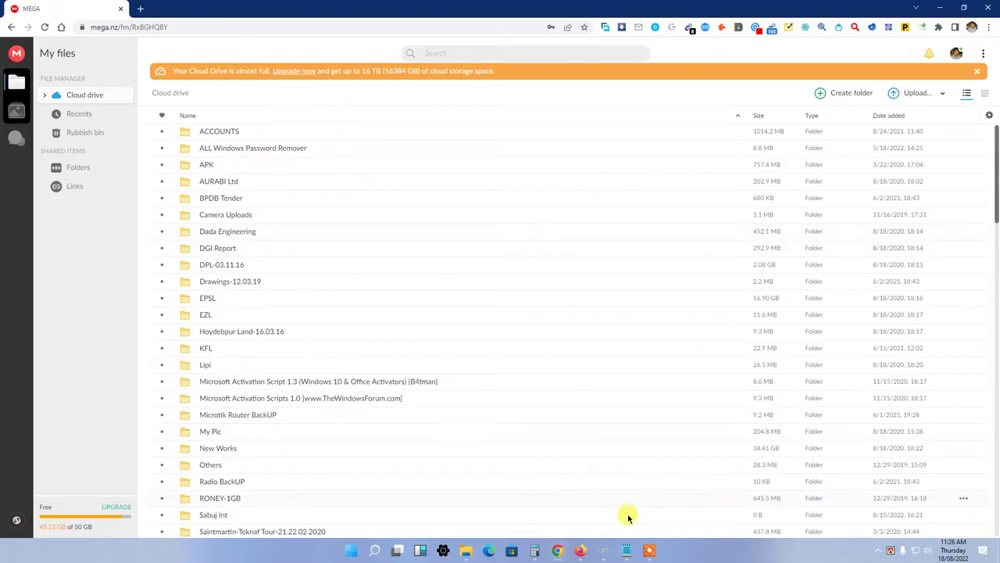
pyautogui.click(649, 550)
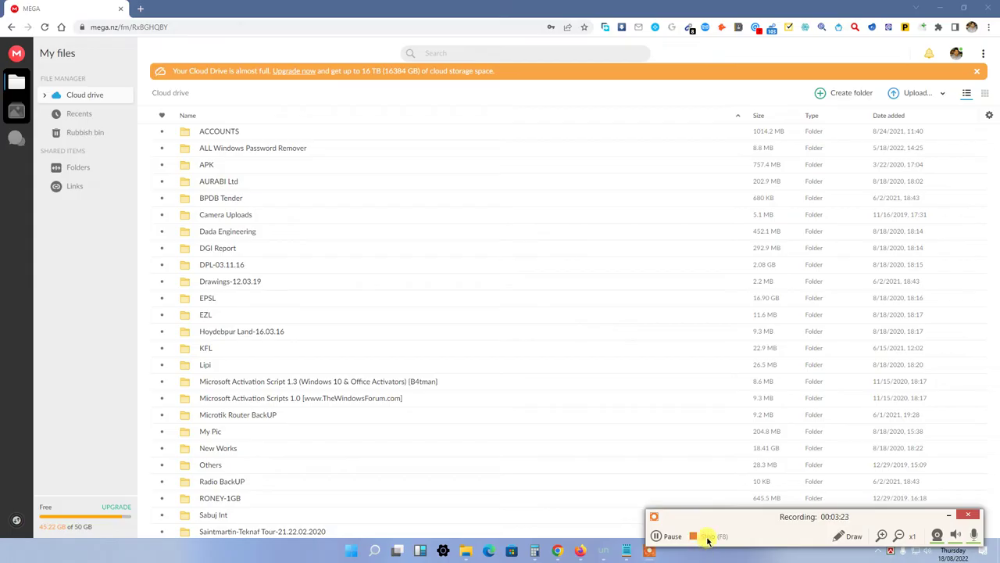